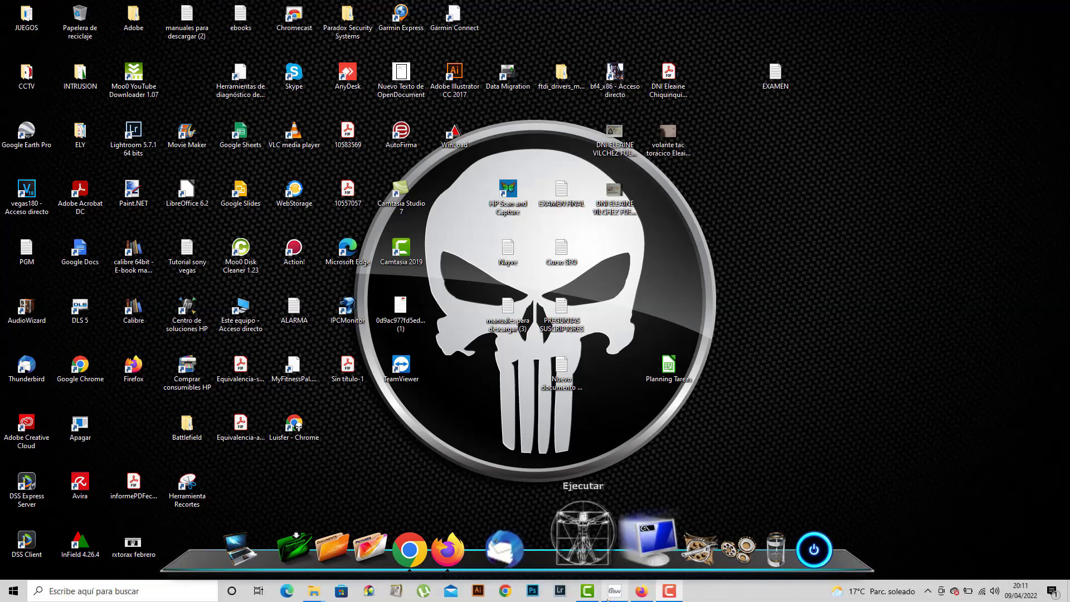
- Switch to BabyWare, launch the In-Field upgrade software, and connect to the module through USB Serial Port (COM3)
click(646, 545)
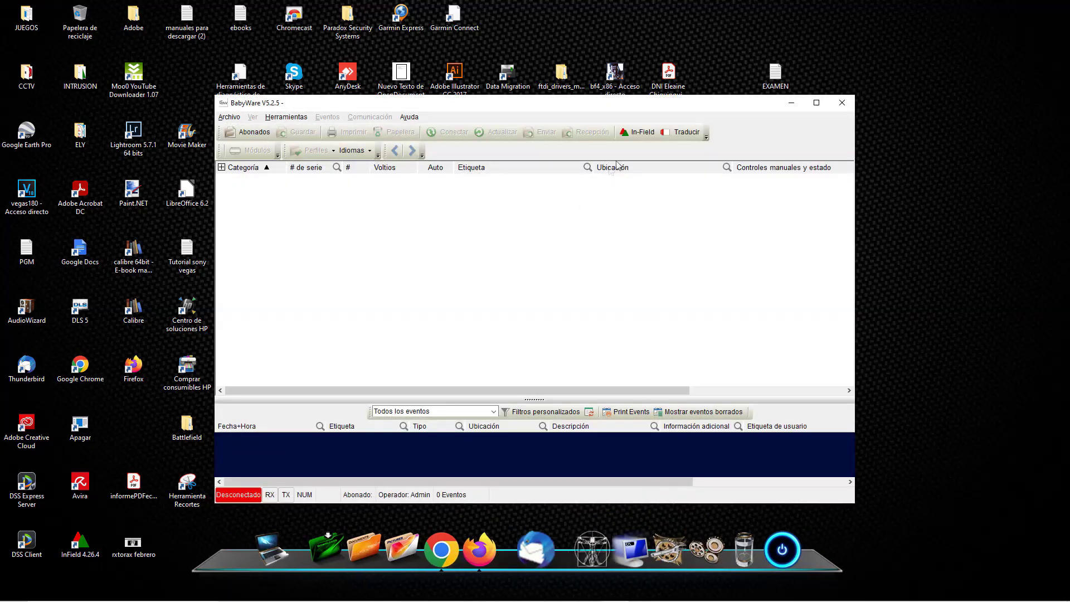
click(645, 138)
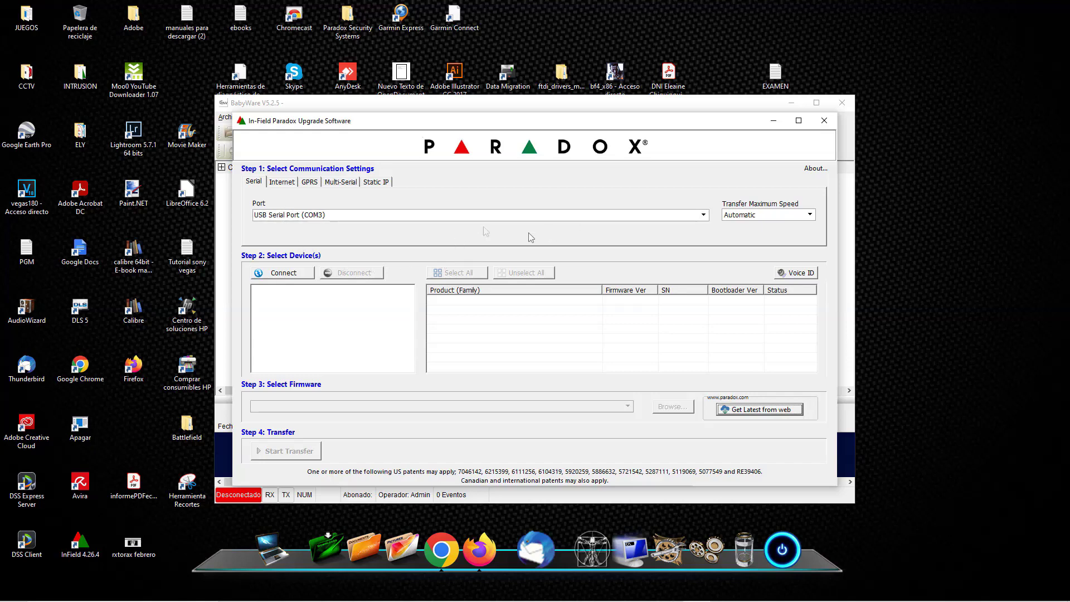
click(703, 216)
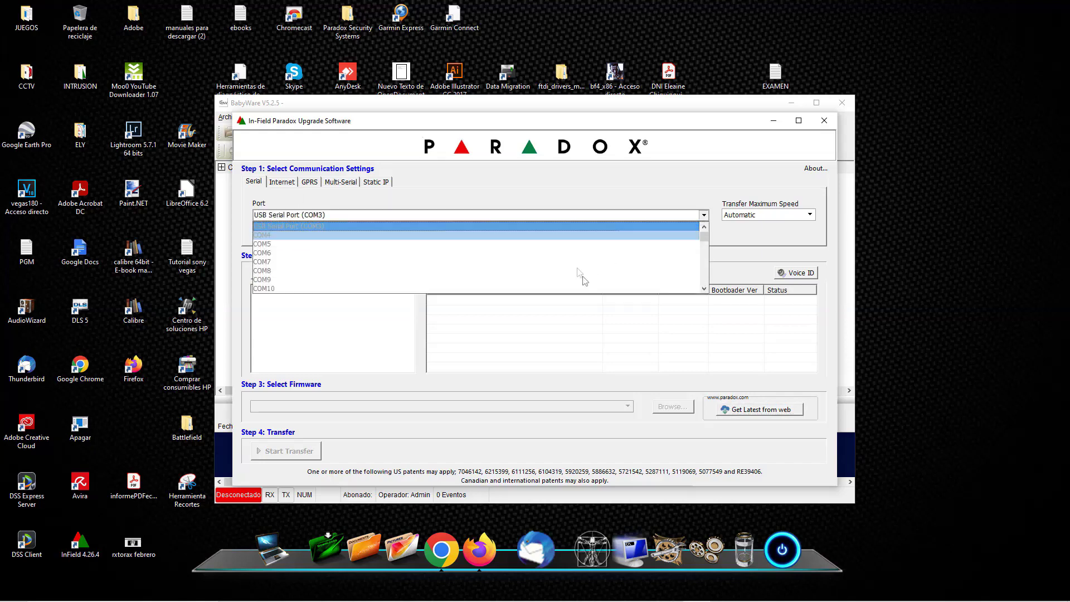
click(705, 228)
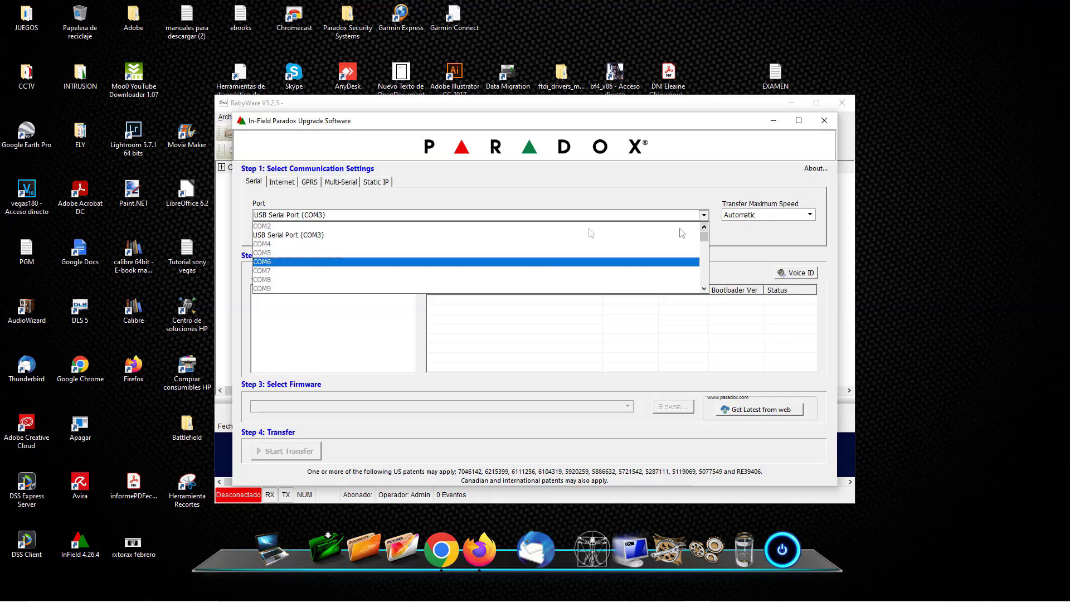
click(705, 227)
scroll(292, 252, up, 1)
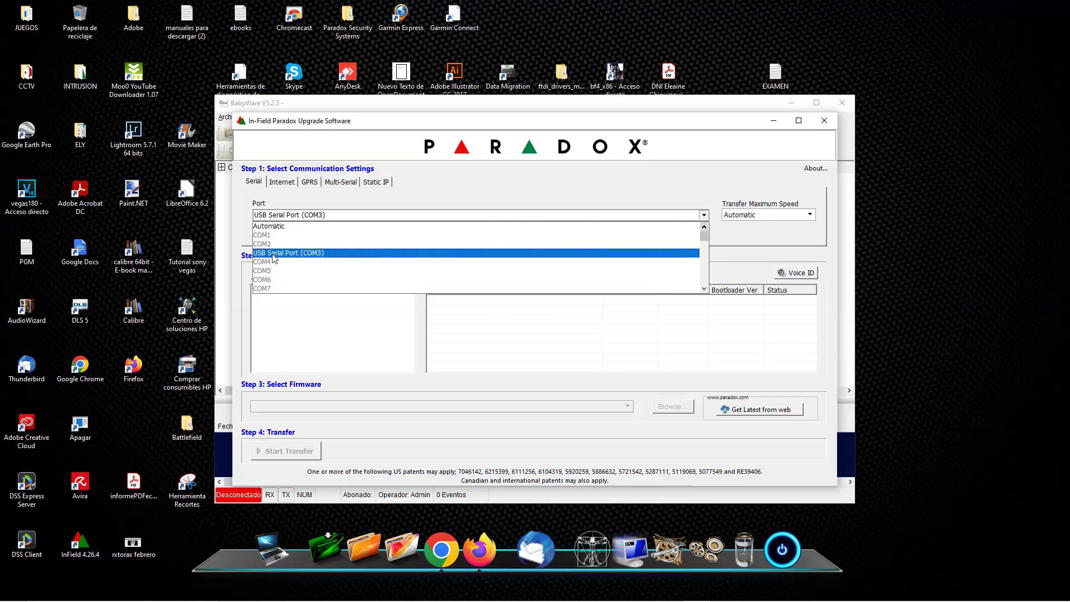
click(291, 253)
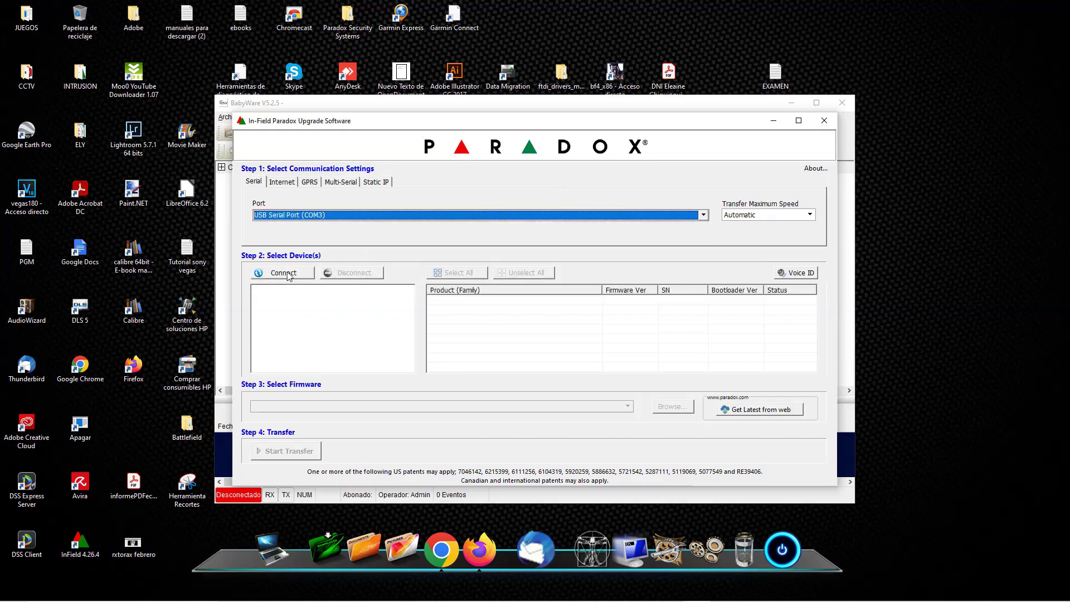
click(288, 275)
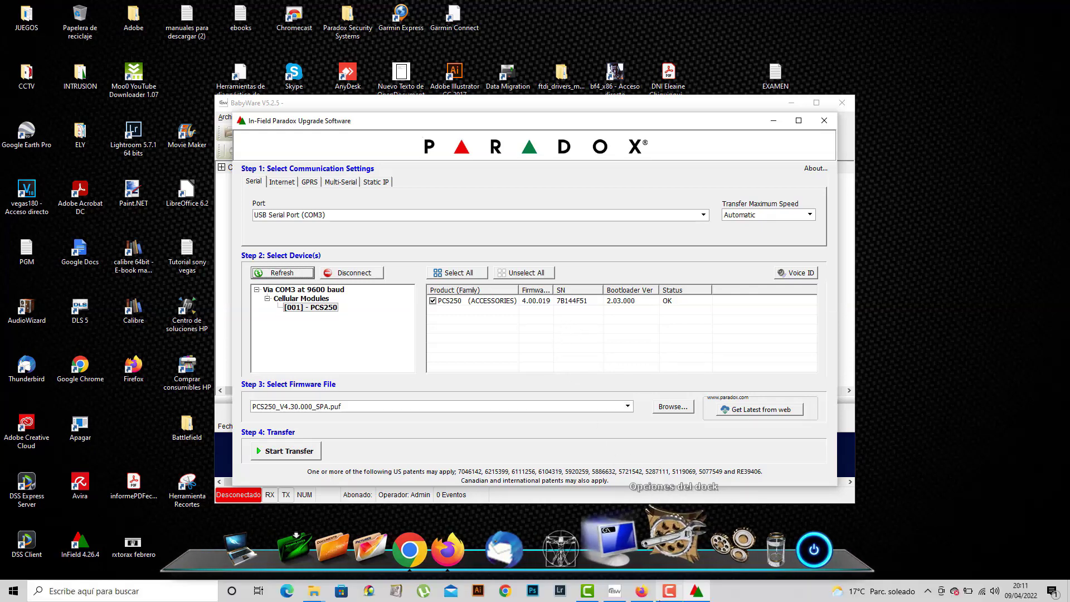
- Switch to Firefox and open the Paradox page from the intrusion downloads of the Seguridad Electronica y algo mas site
click(653, 585)
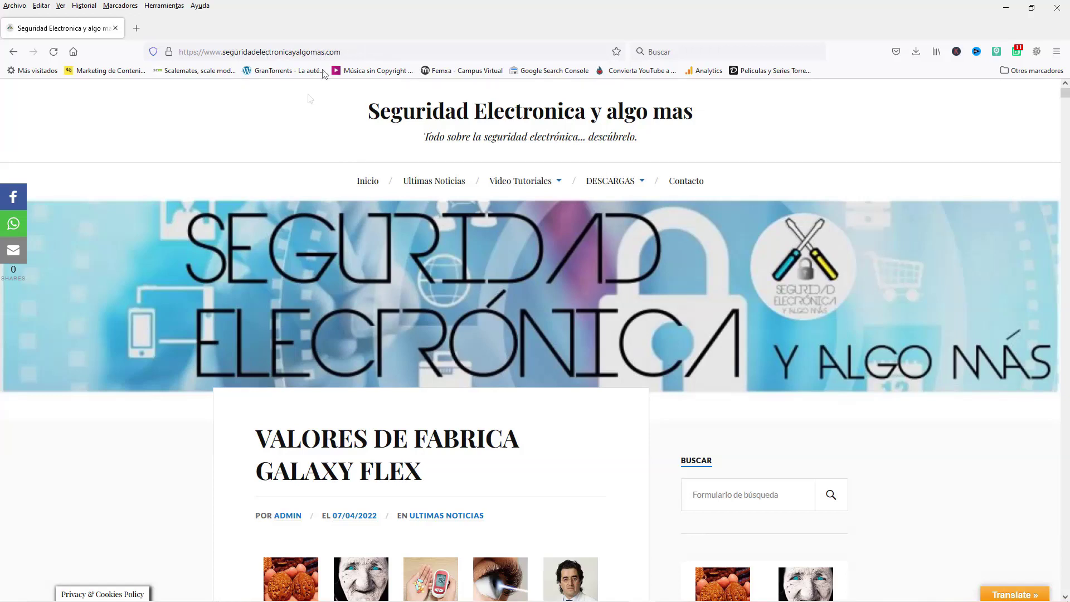
mouse_move(611, 181)
mouse_move(622, 254)
mouse_move(617, 287)
click(756, 286)
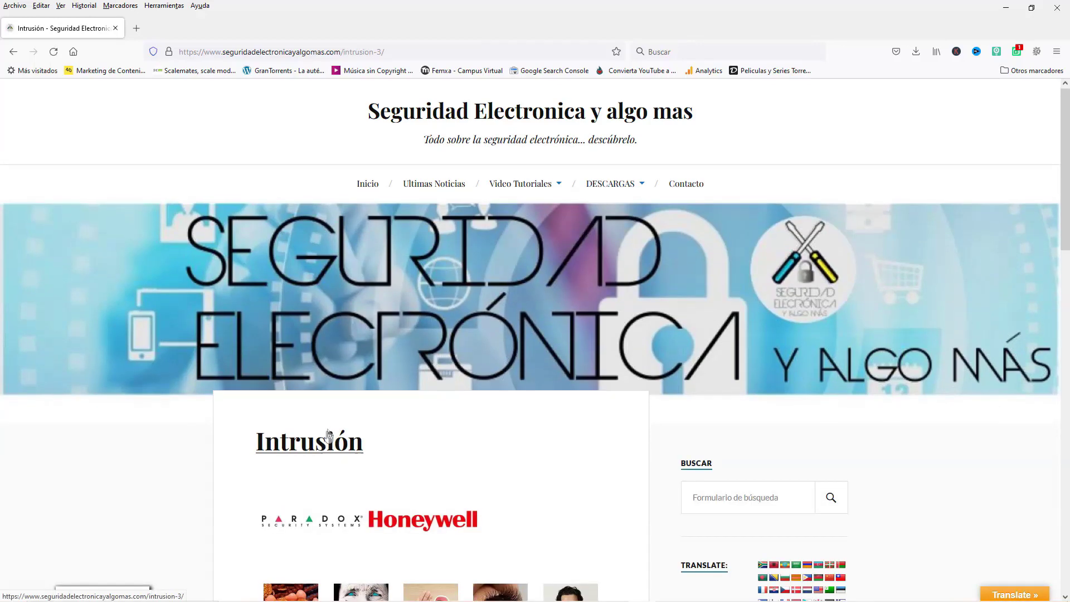
scroll(329, 436, down, 3)
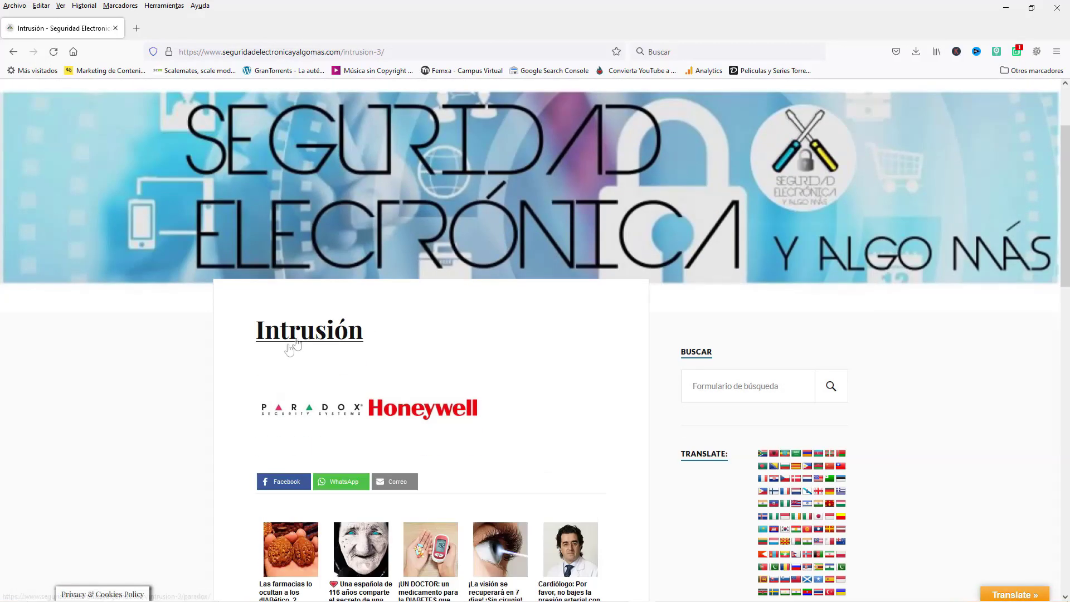
click(308, 414)
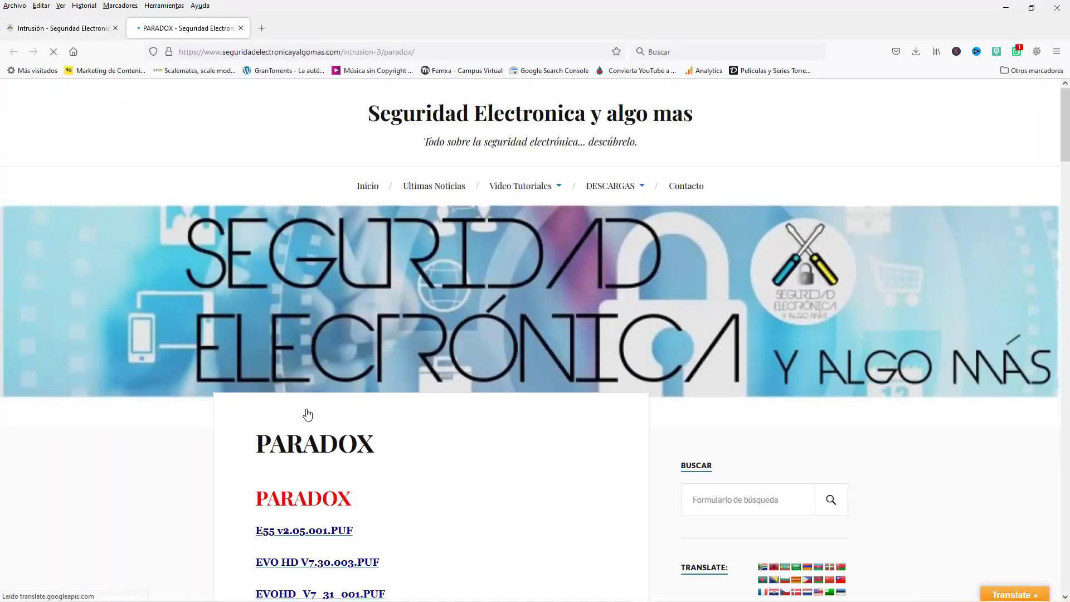
- Examine the Paradox firmware list for the newest PCS250, PCS250G and PCS265 files
scroll(424, 424, down, 15)
scroll(408, 418, down, 10)
scroll(440, 409, down, 7)
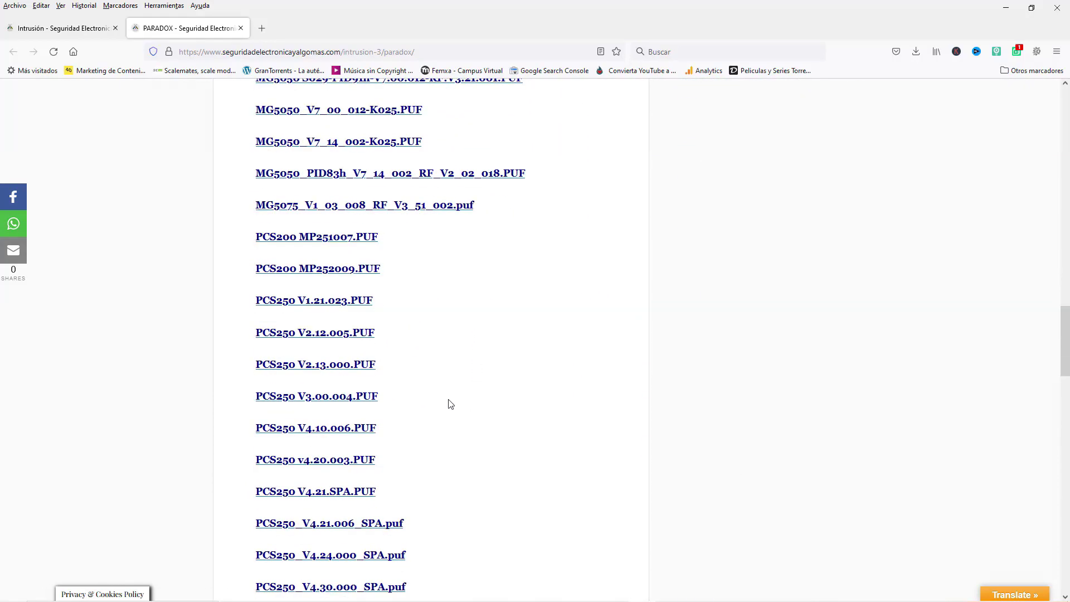
scroll(449, 403, down, 3)
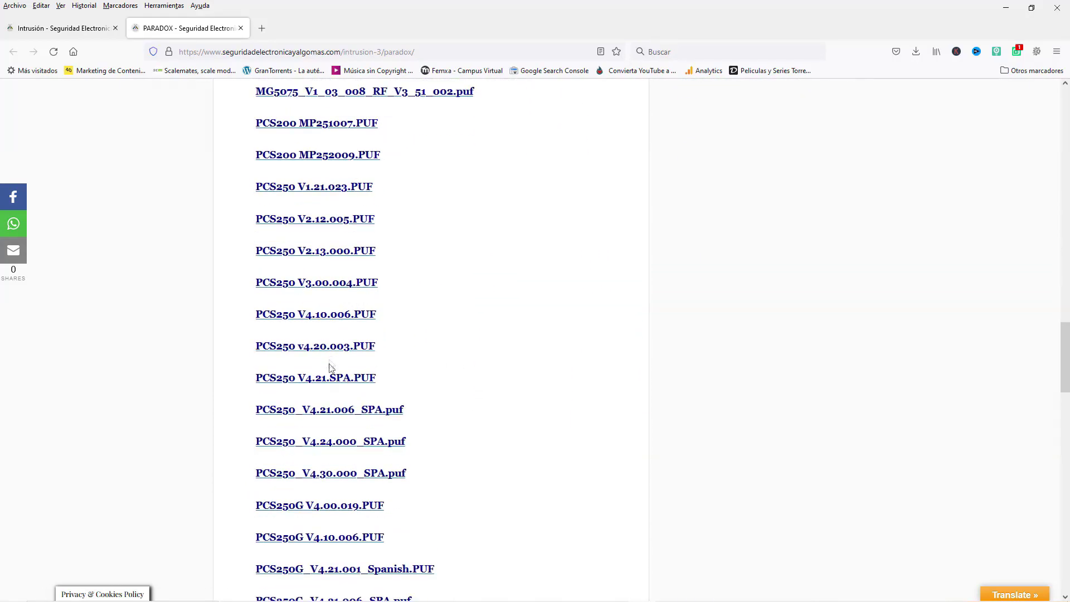
scroll(432, 444, down, 2)
drag(406, 422, 256, 422)
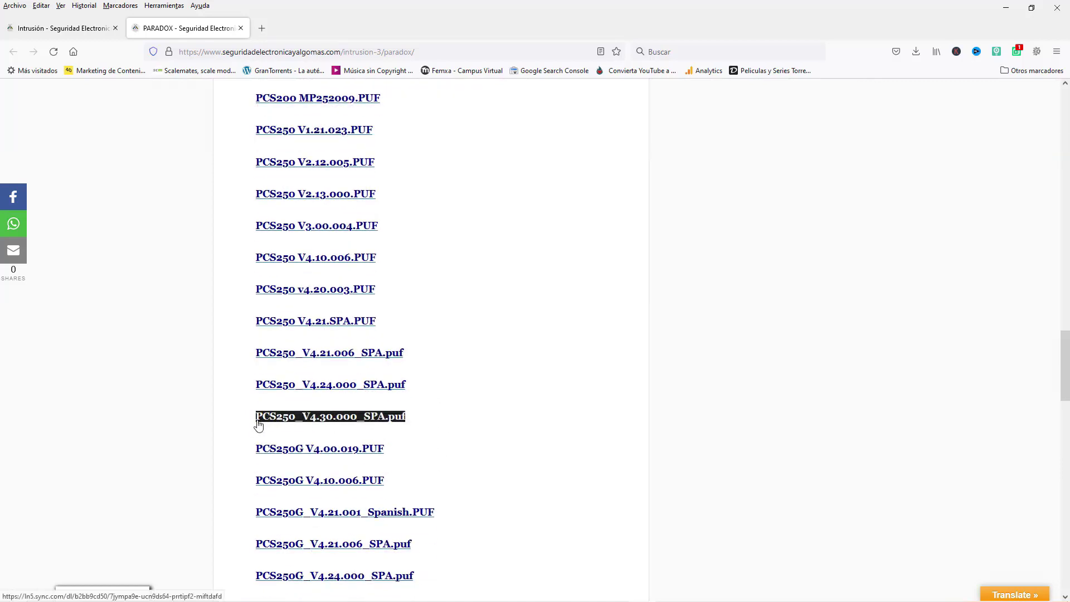
click(465, 433)
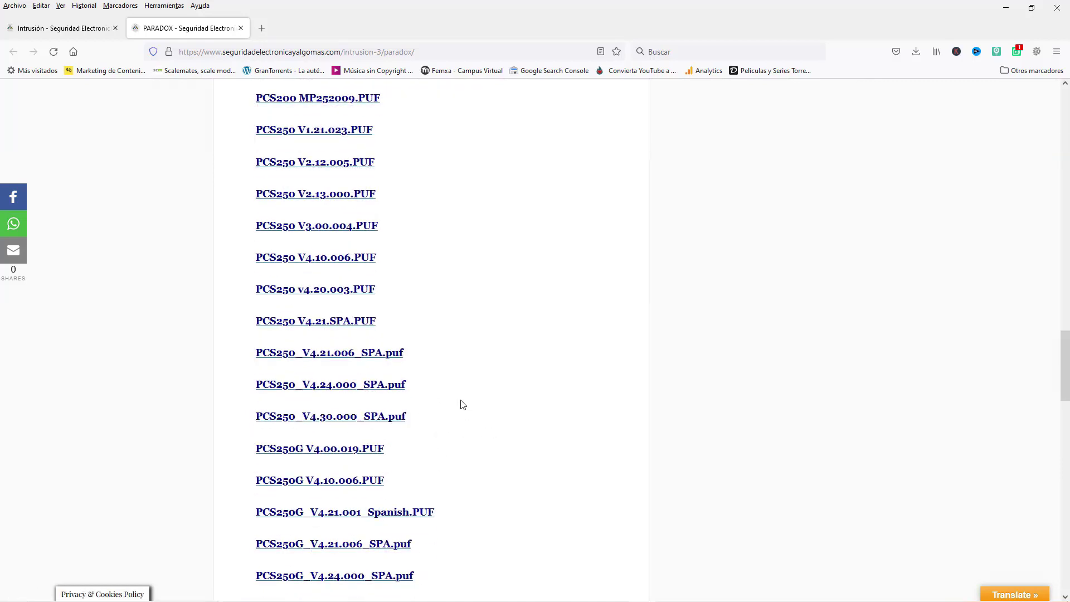
scroll(462, 404, down, 8)
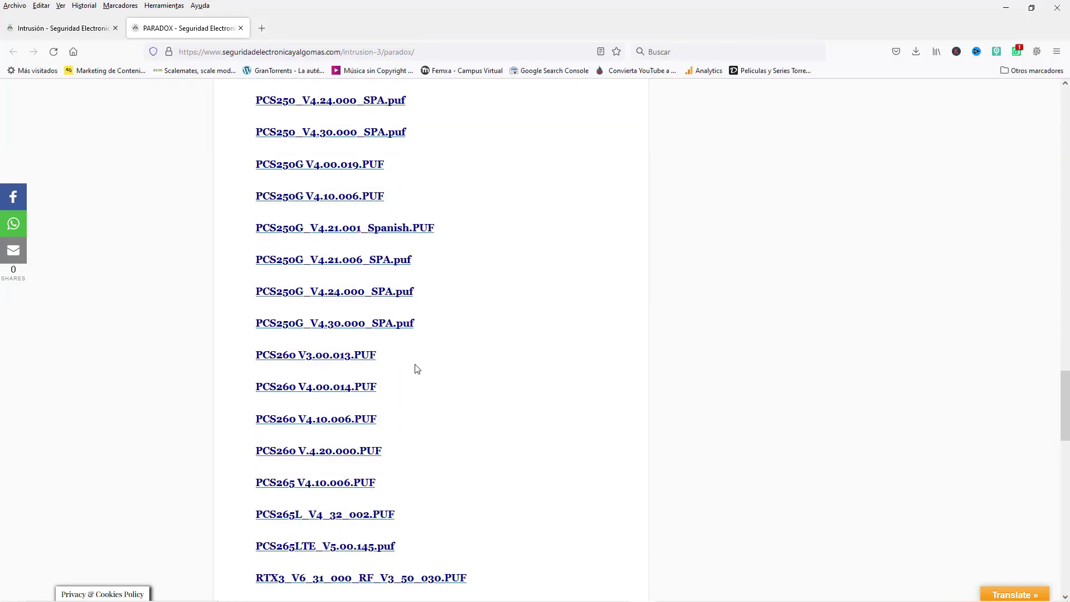
scroll(407, 394, down, 2)
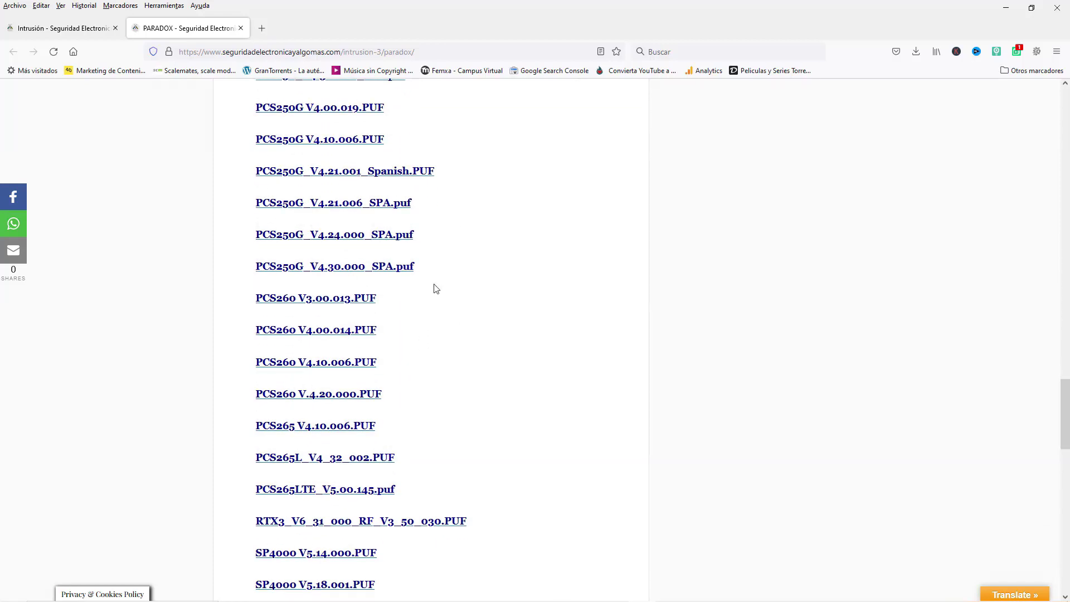
drag(441, 271, 254, 270)
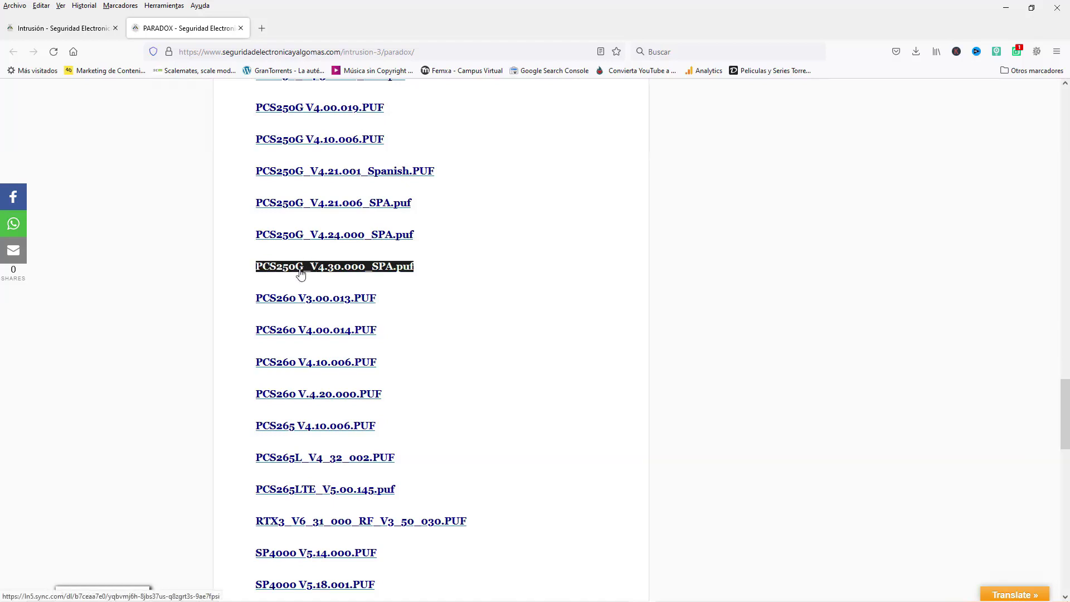
click(430, 271)
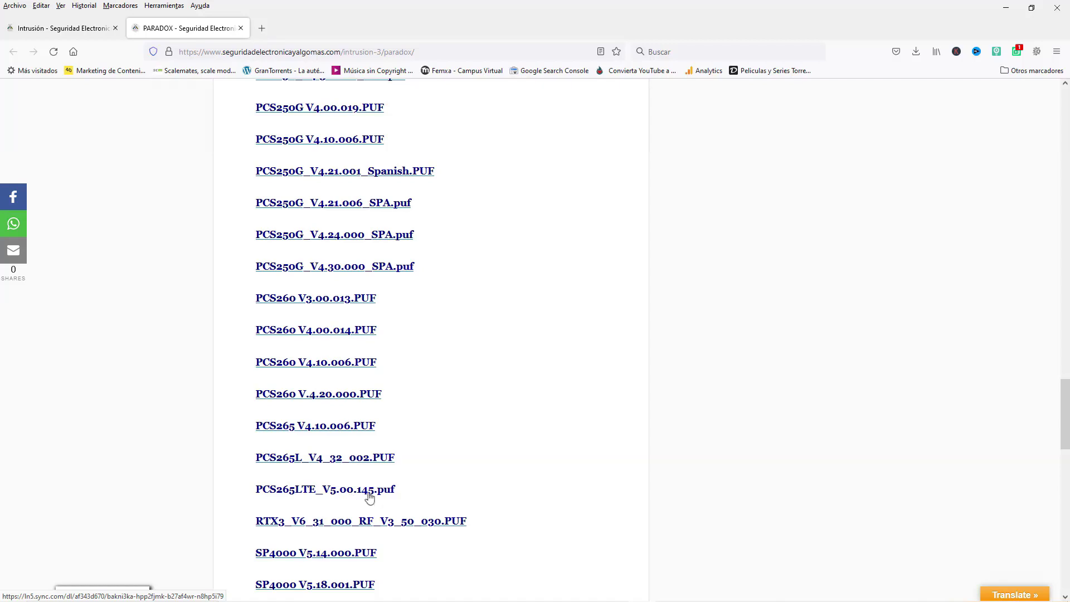
scroll(517, 428, up, 2)
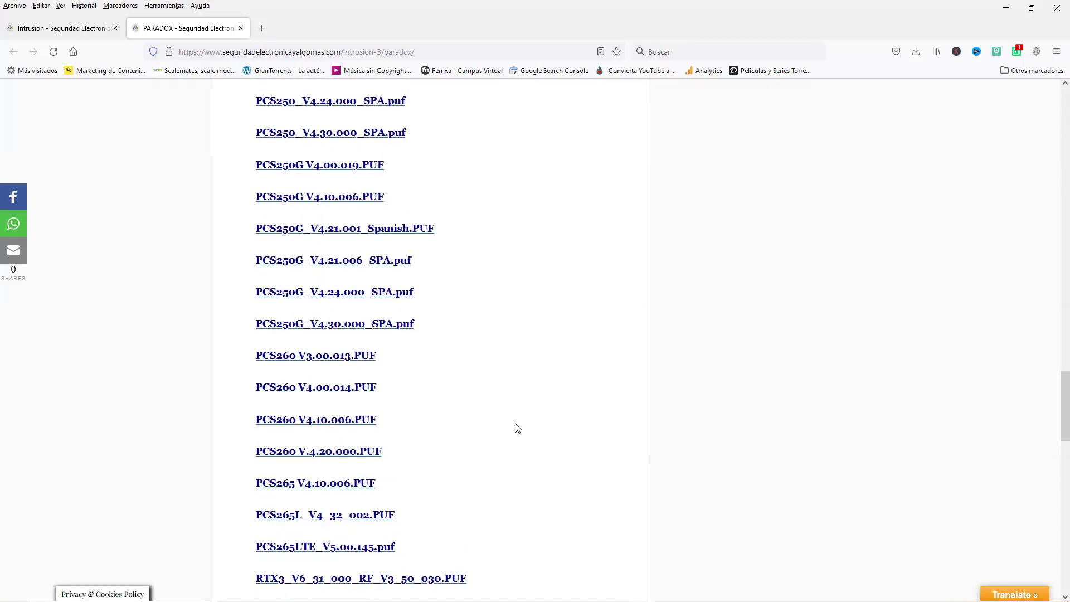
scroll(518, 428, up, 2)
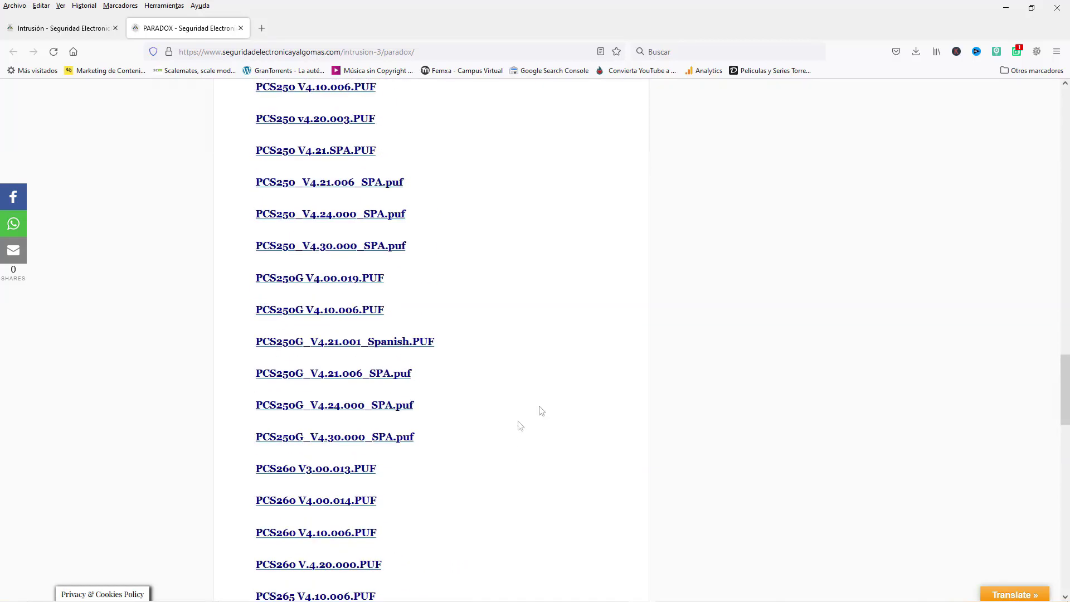
- Download PCS250_V4.30.000_SPA.puf from its Sync.com page and check the file in the downloads folder
click(329, 249)
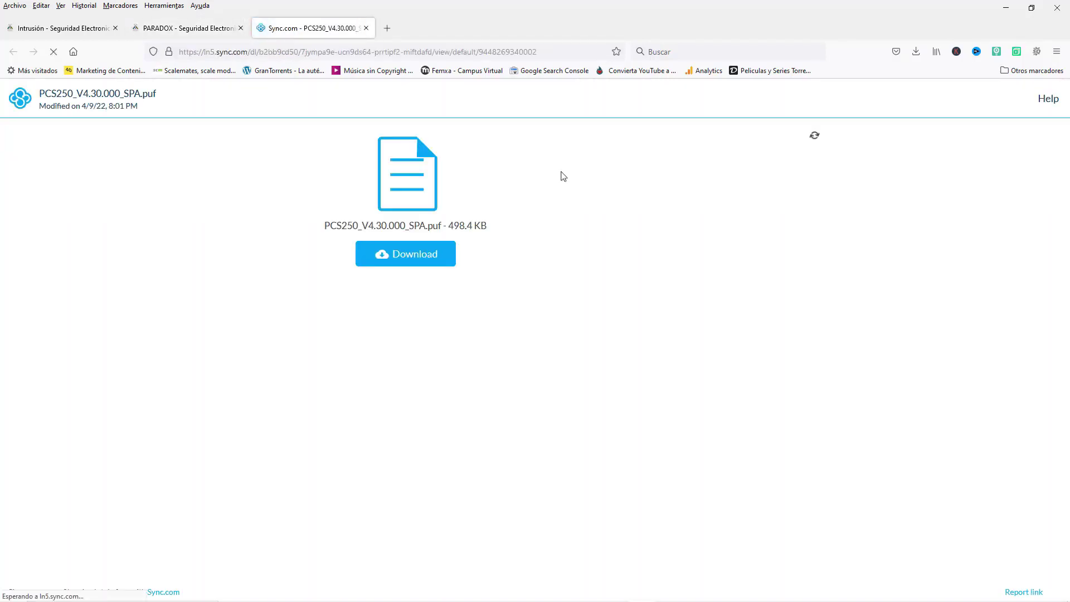
click(410, 255)
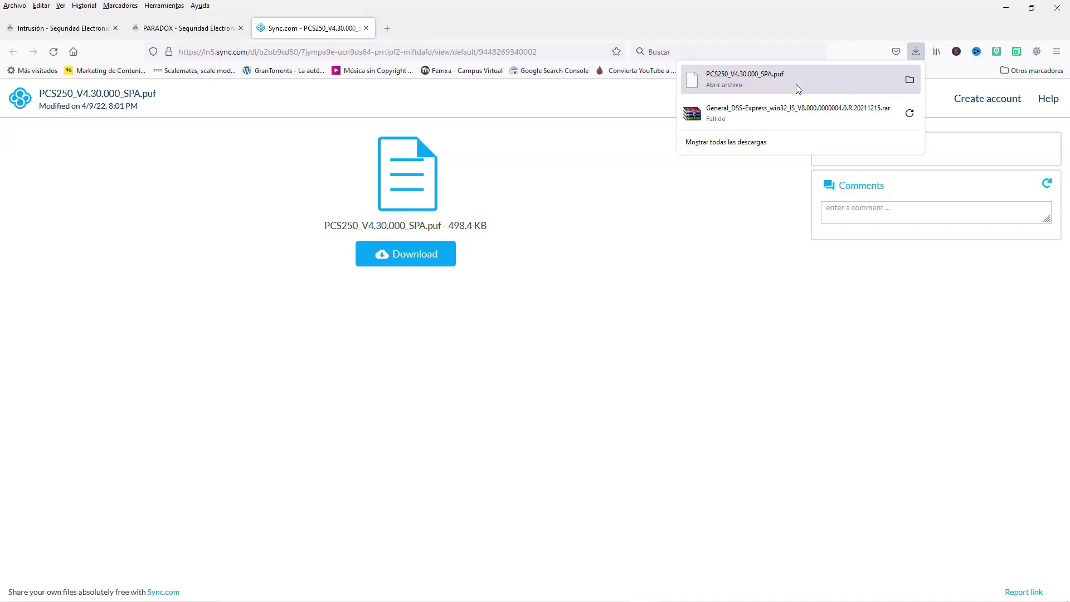
right_click(831, 83)
click(842, 90)
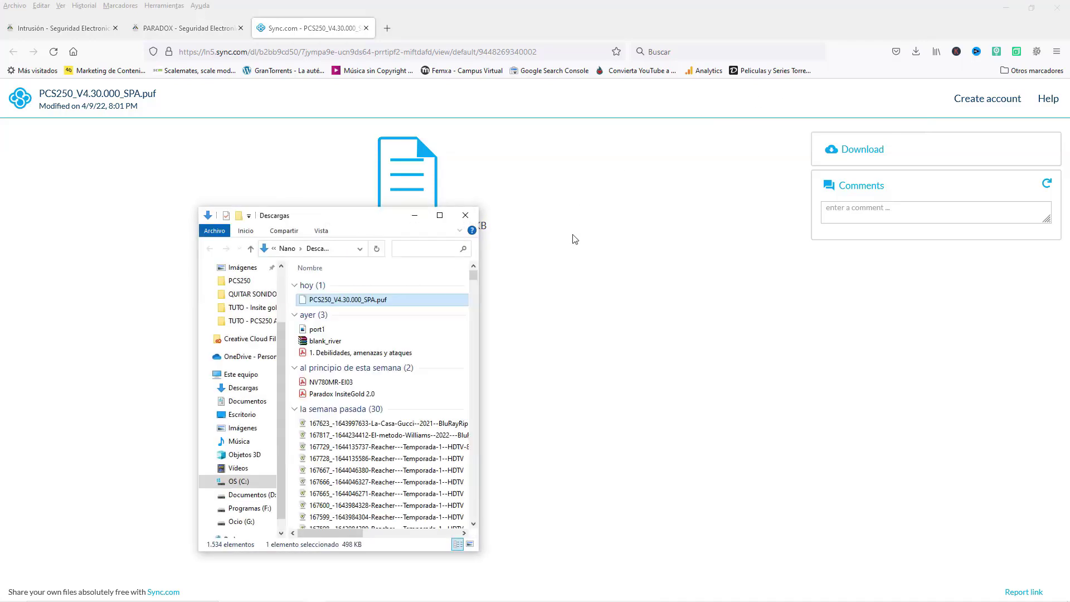
click(414, 215)
- Switch to In-Field and load PCS250_V4.30.000_SPA.puf from the Descargas folder as firmware file, overwriting the existing copy
mouse_move(463, 593)
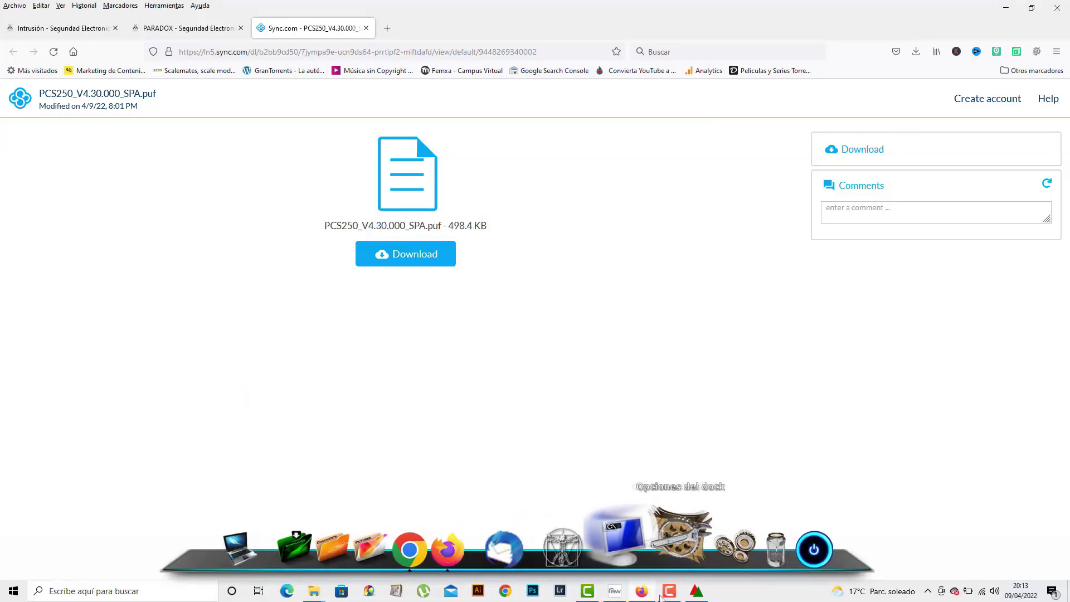
click(697, 591)
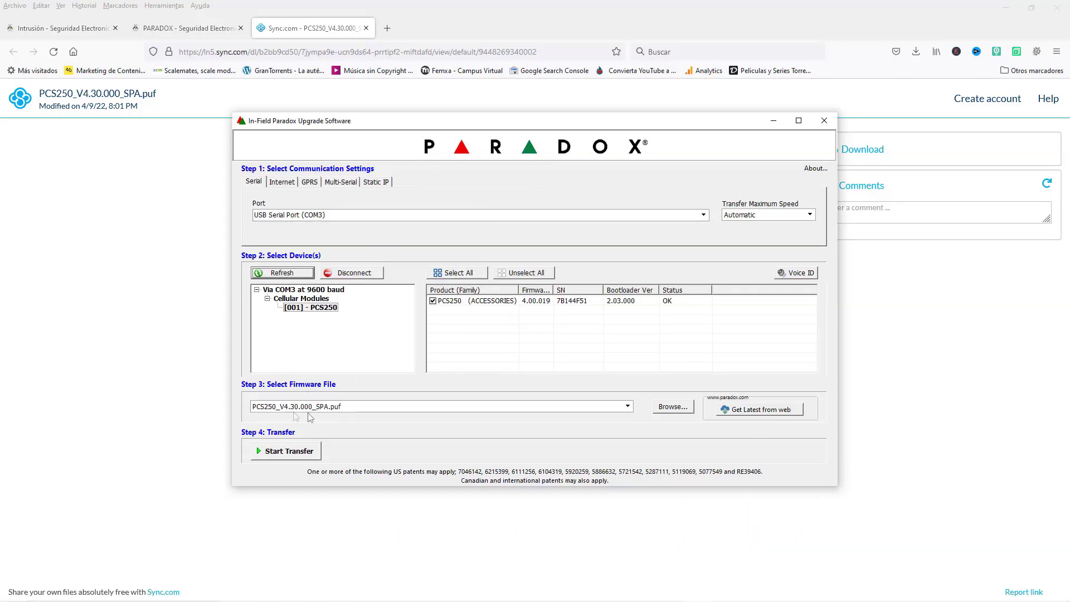
click(672, 408)
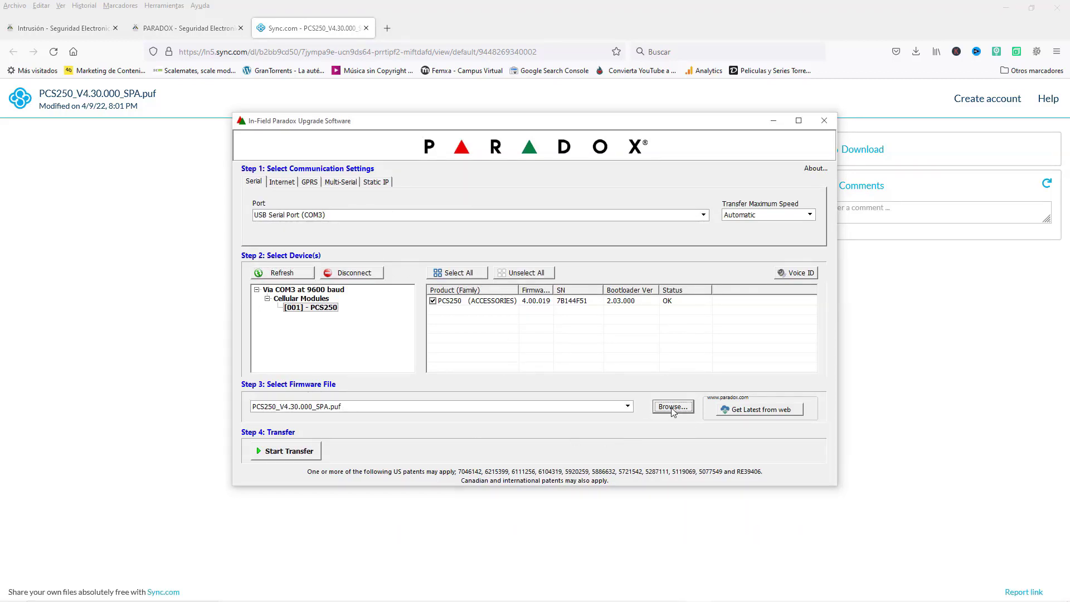
click(574, 149)
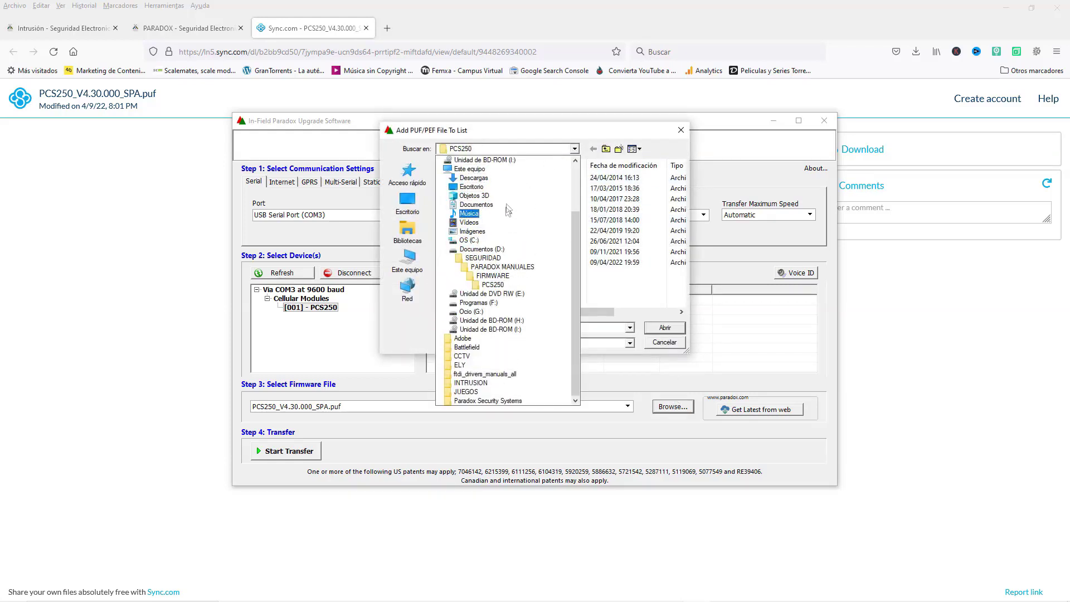
click(512, 183)
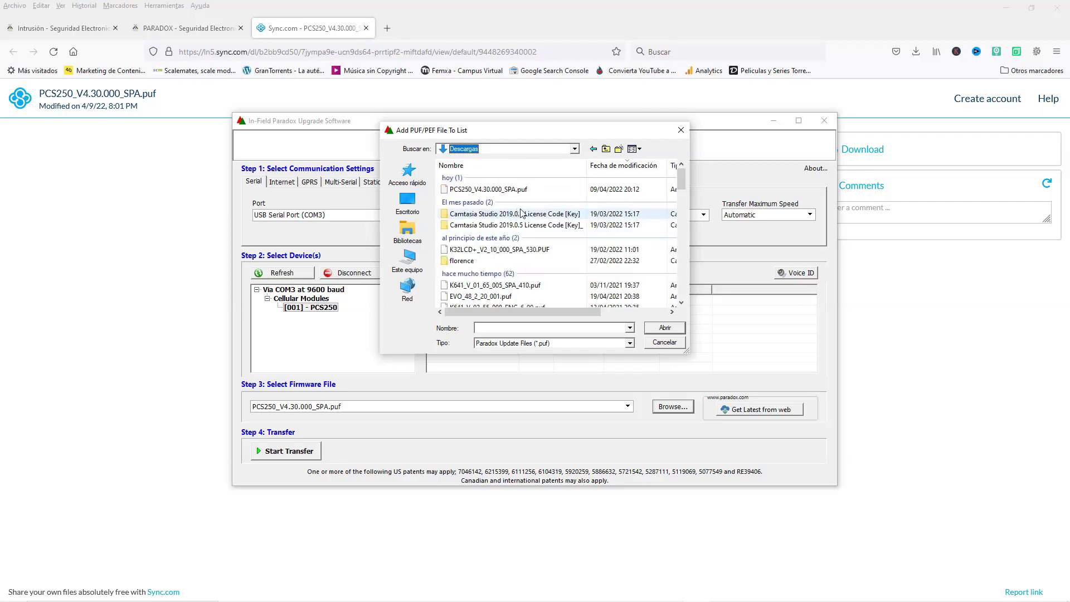
click(498, 190)
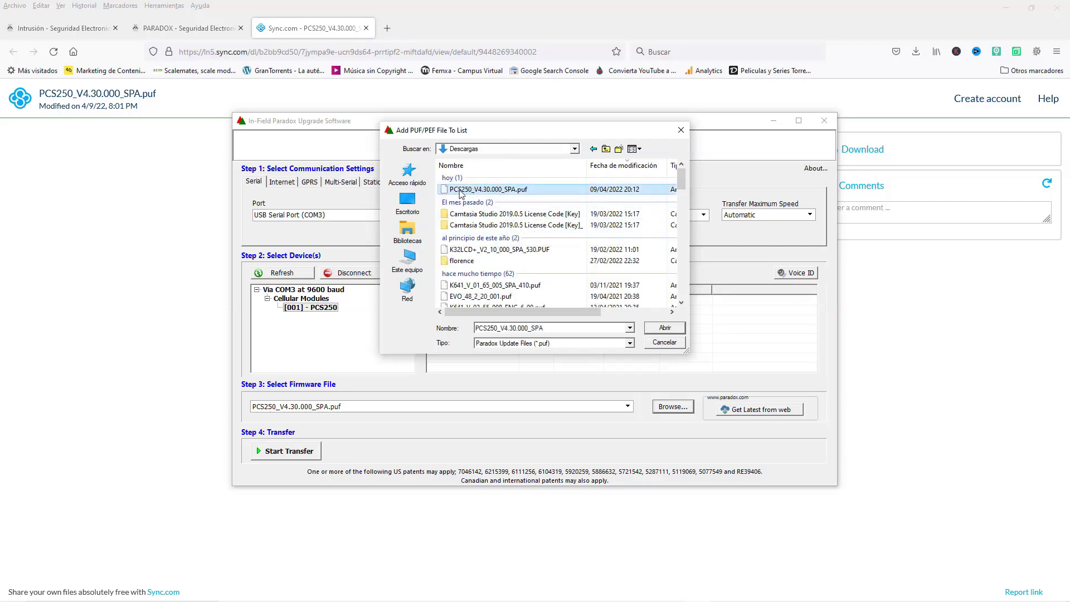
click(665, 328)
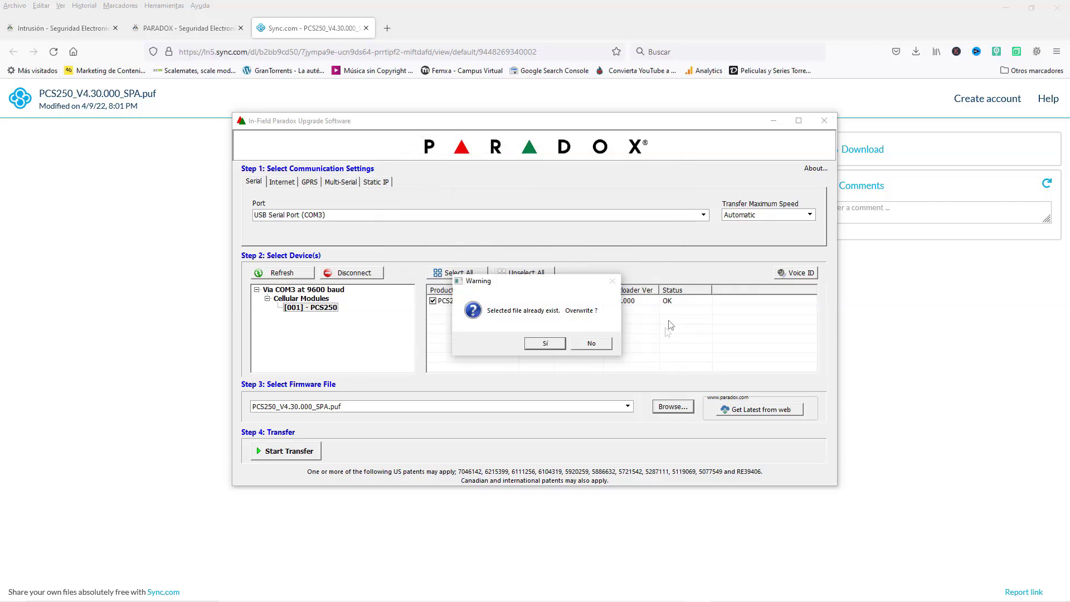
click(545, 343)
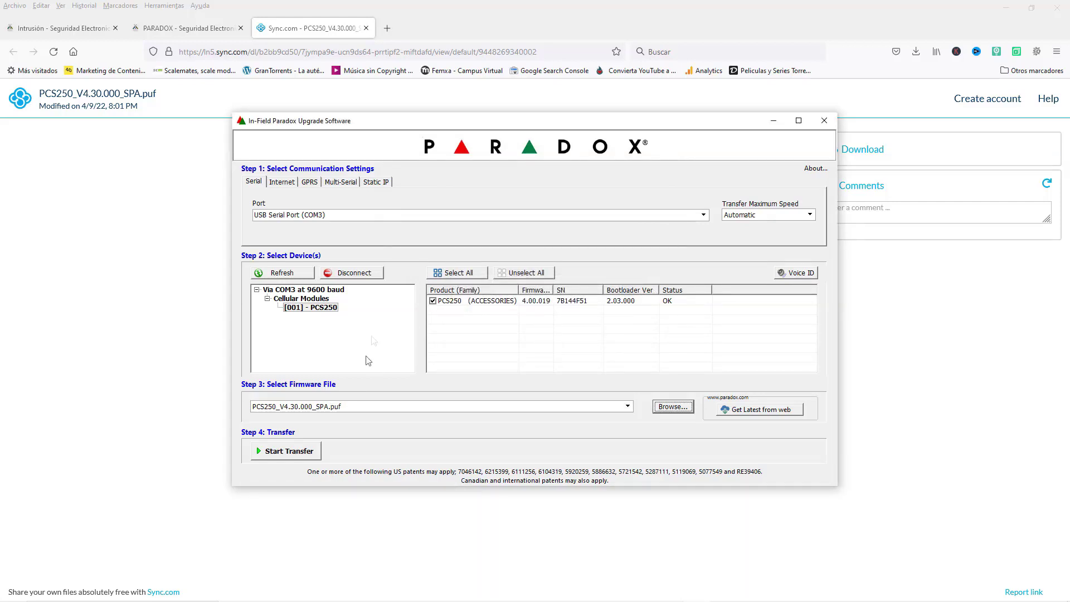
- Transfer the selected firmware to the PCS250 module, then disconnect from it
click(290, 452)
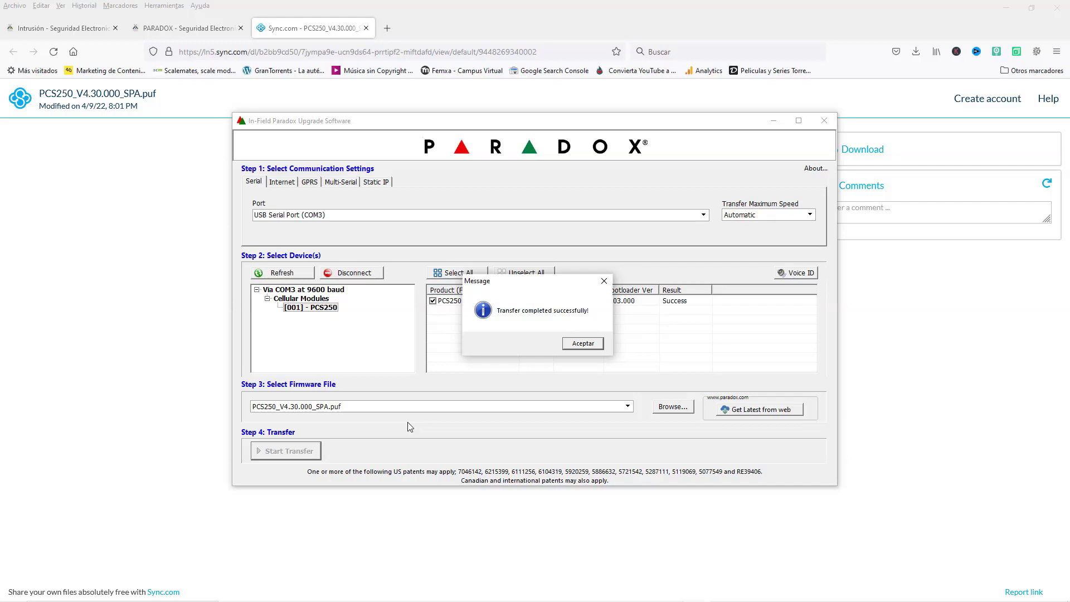
click(591, 342)
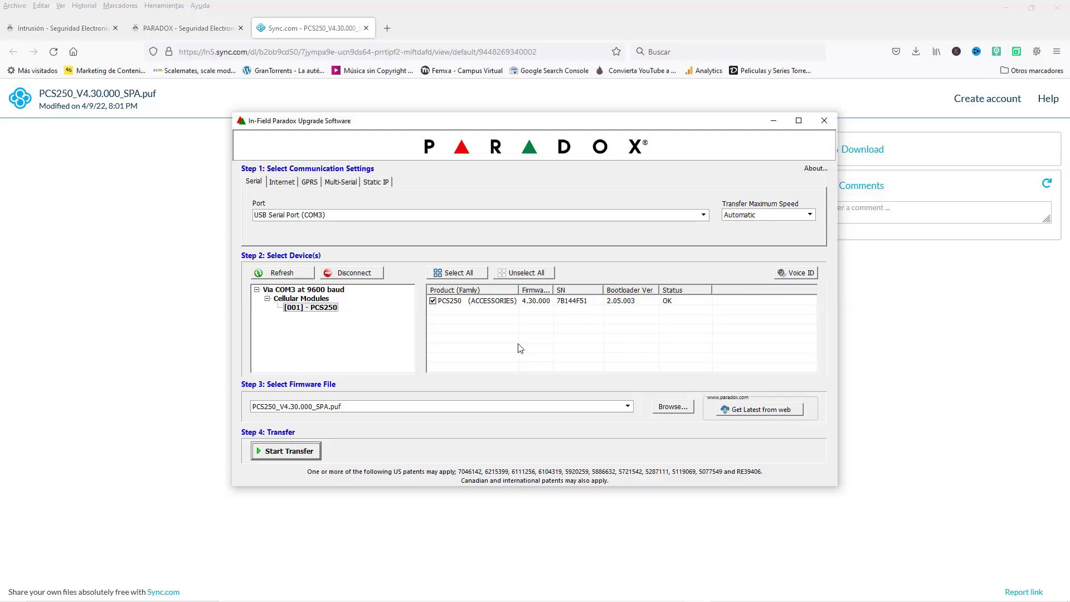
click(364, 276)
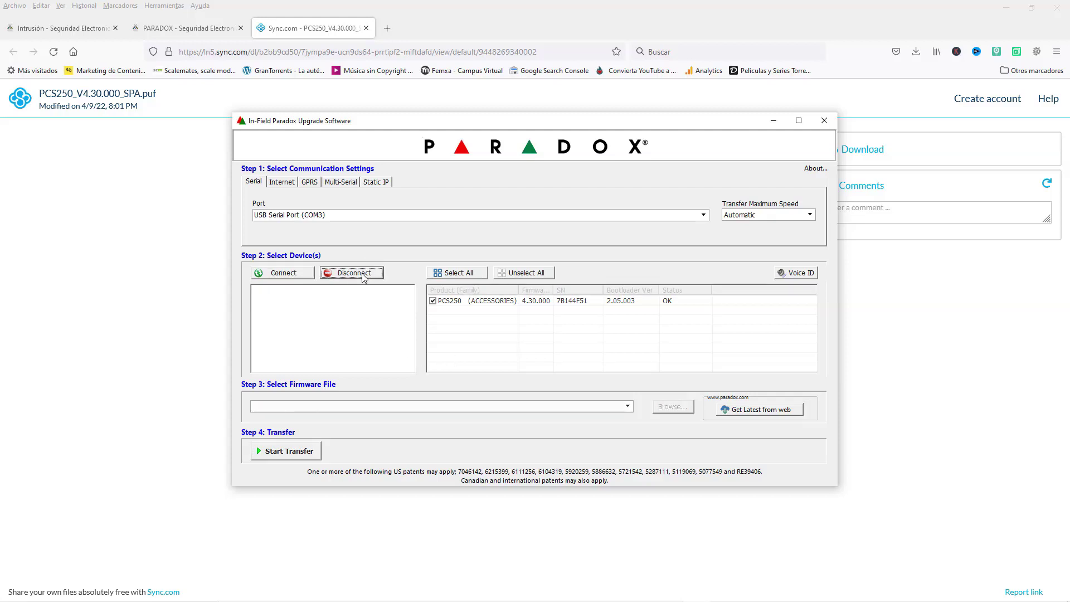